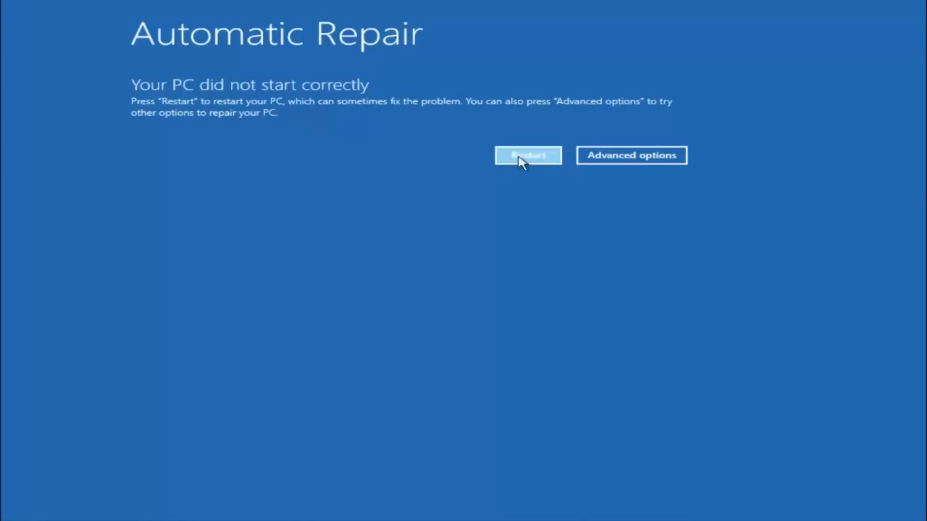
- Launch System Restore from the recovery environment's Troubleshoot > Advanced options menu
click(633, 154)
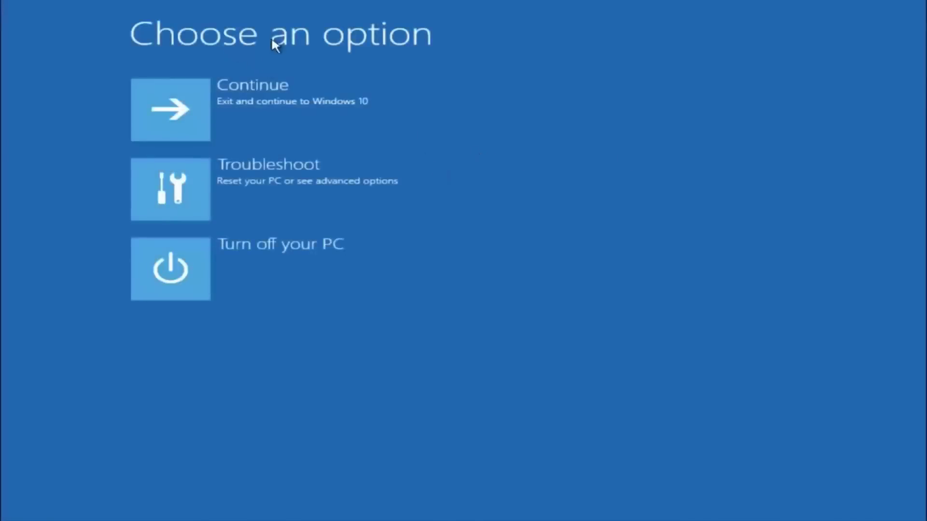
click(194, 184)
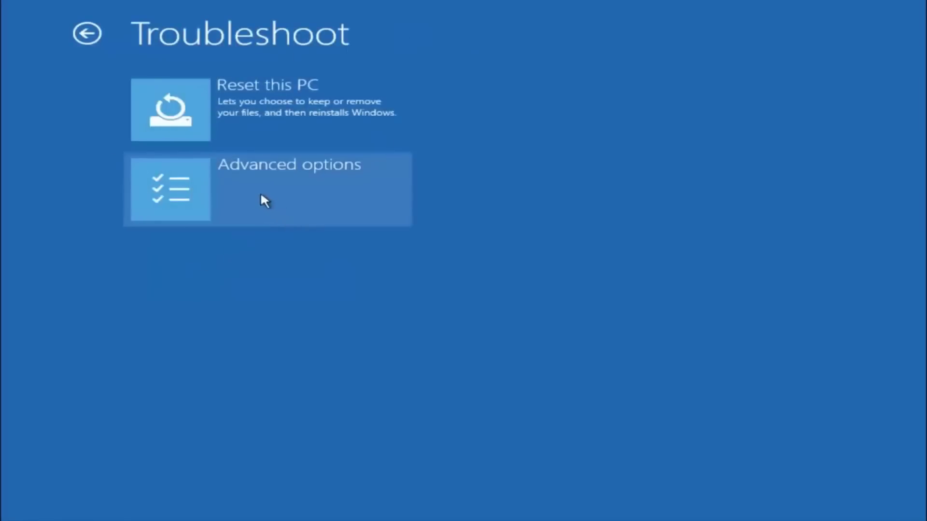
click(206, 193)
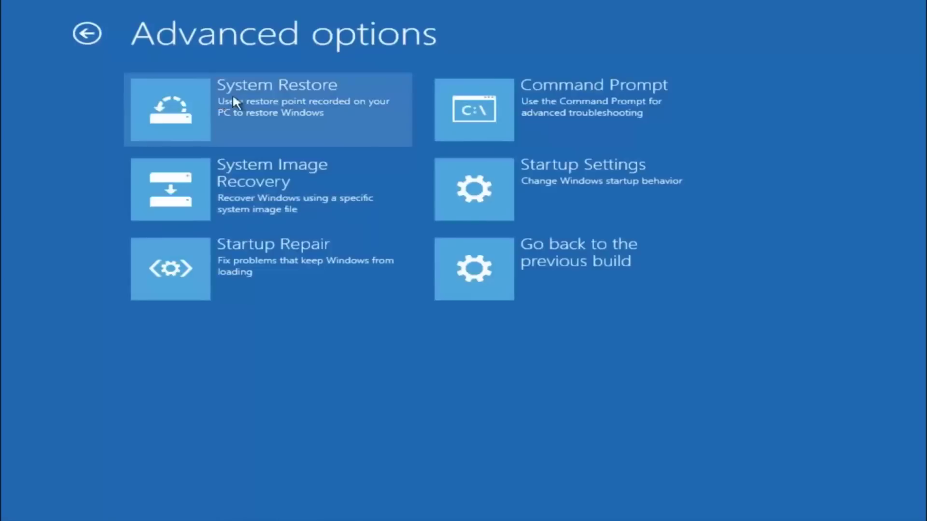
click(215, 104)
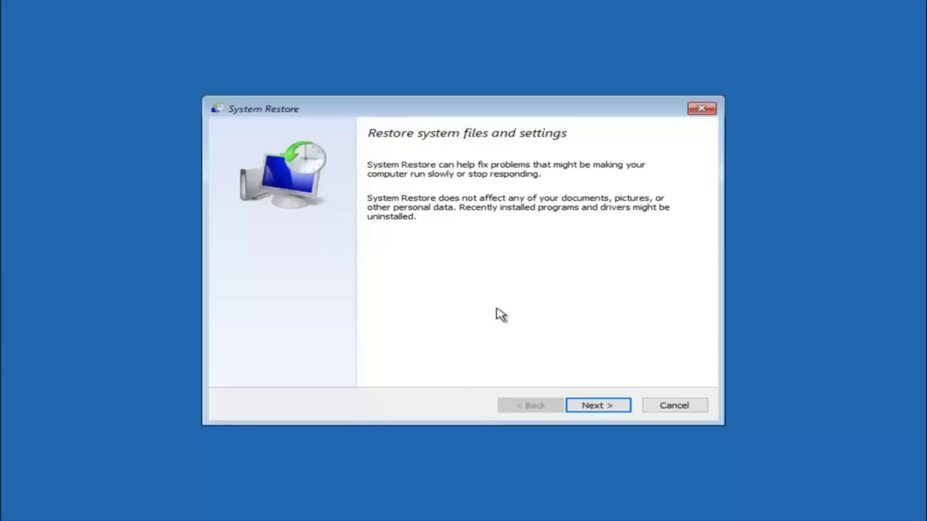
- Move past the System Restore welcome page to the list of restore points
click(576, 409)
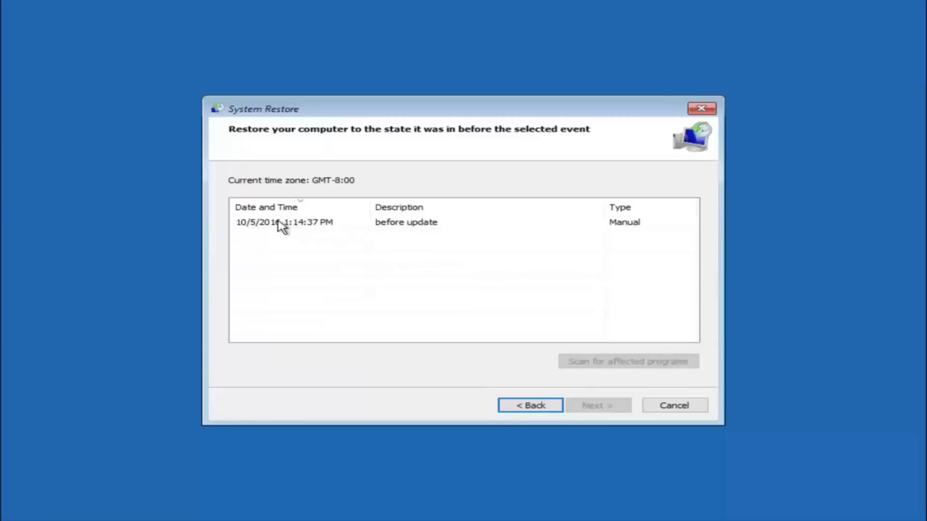
- Select the 10/5/2016 1:14:37 PM 'before update' restore point and continue to confirmation
click(264, 229)
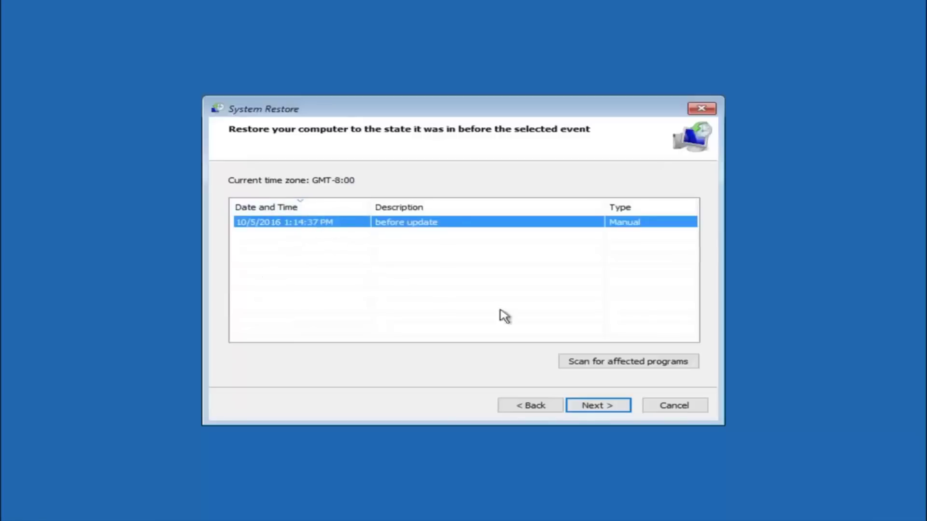
click(595, 407)
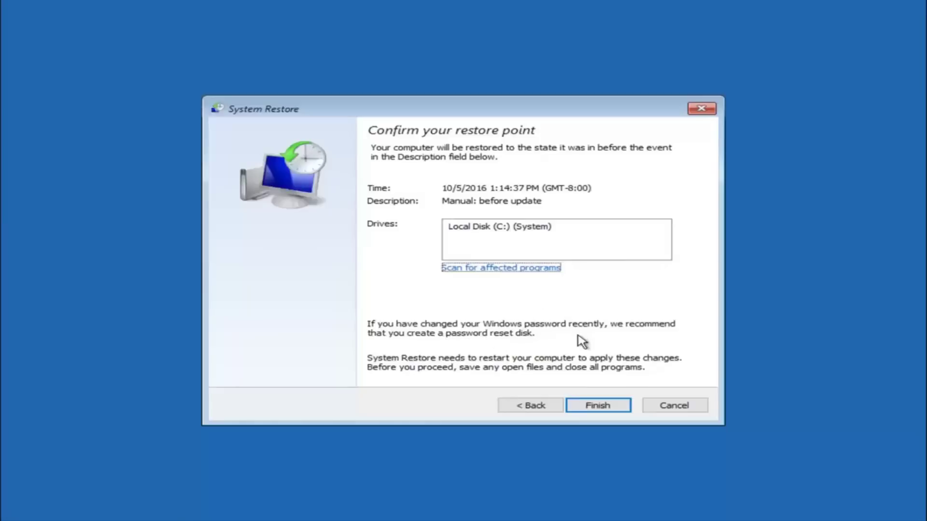
- Restore Local Disk (C:) to the 10/5/2016 point, confirm the warning, then restart
click(598, 410)
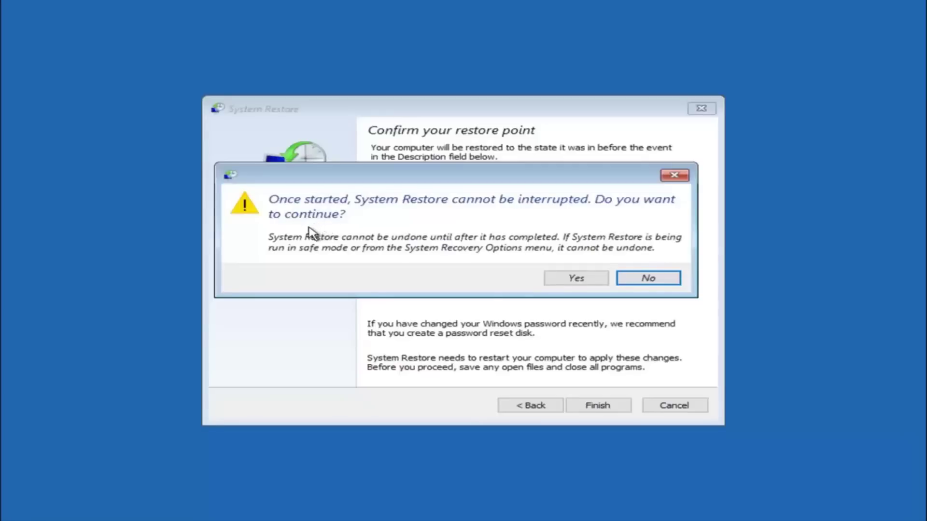
click(570, 280)
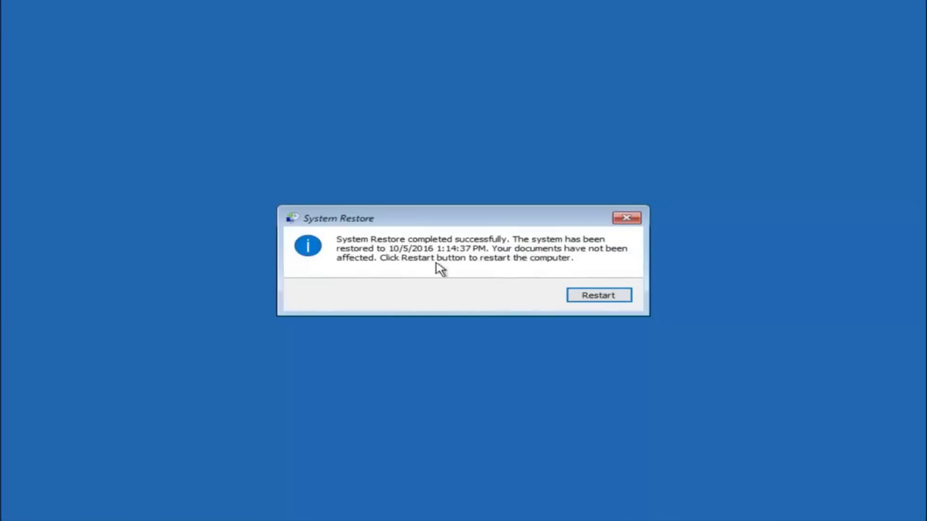
click(587, 298)
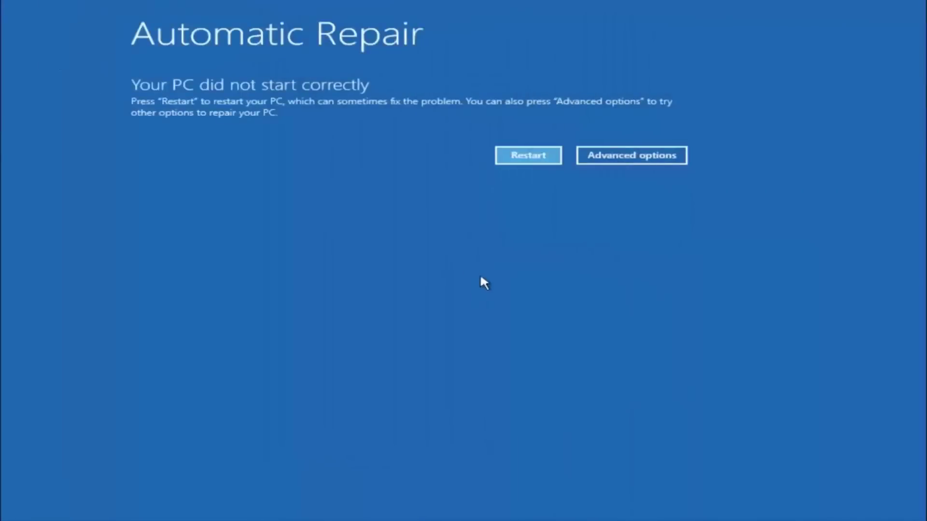
- Go from the Automatic Repair screen through Troubleshoot to the Advanced options page
click(620, 158)
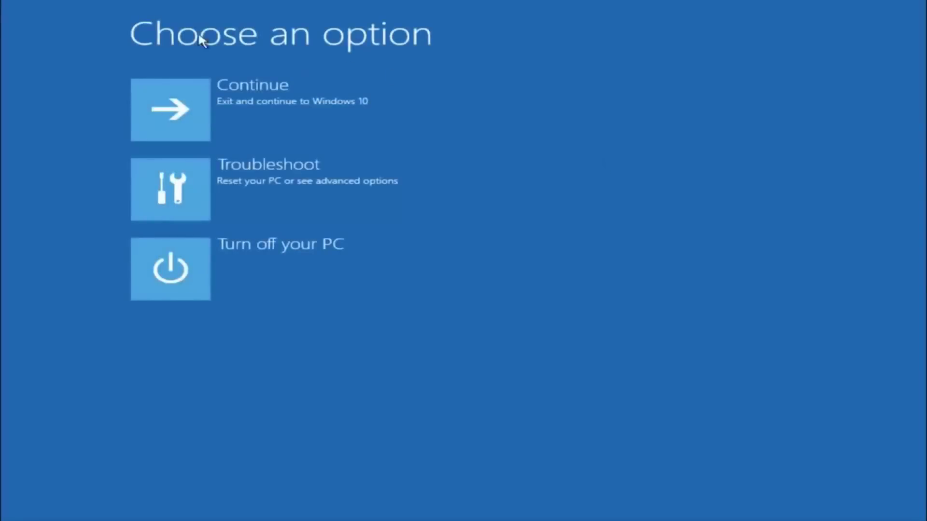
click(219, 189)
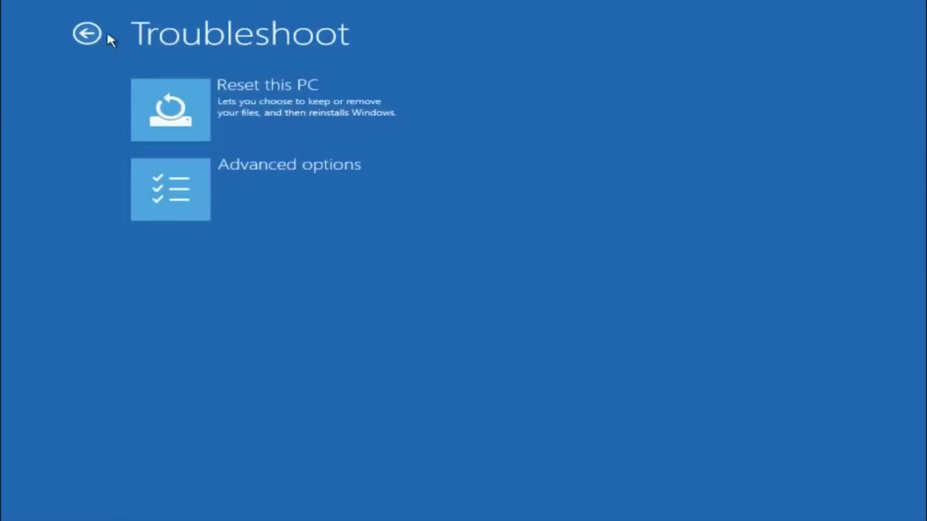
click(221, 190)
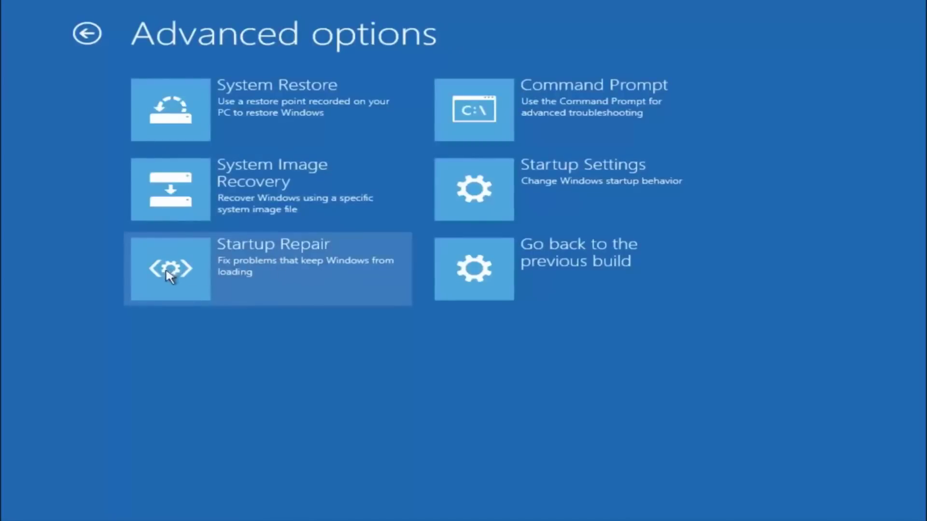
- Run Startup Repair and let its diagnosis finish
click(178, 273)
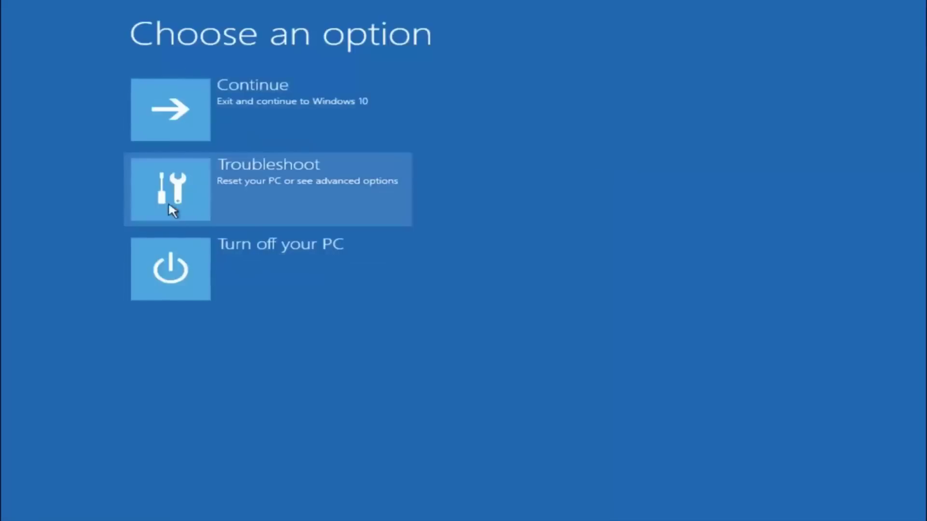
- Go through Troubleshoot back to the Advanced options list
click(178, 191)
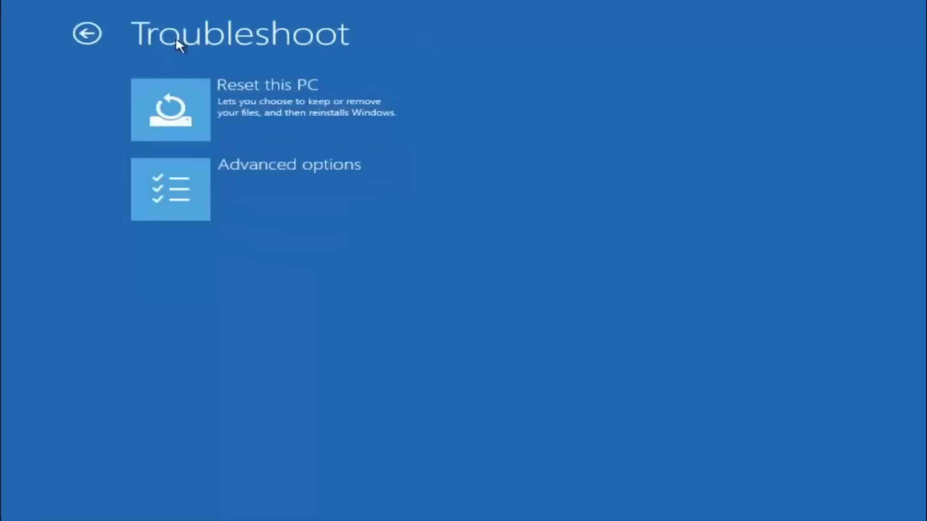
click(248, 177)
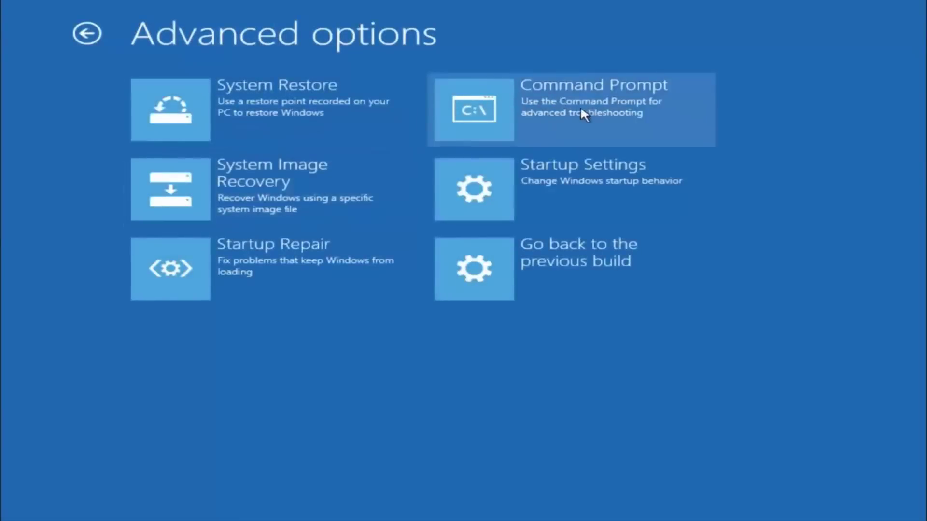
- Open Command Prompt, switch to C:, list its folders with dir, and start typing 'cd \w'
click(549, 118)
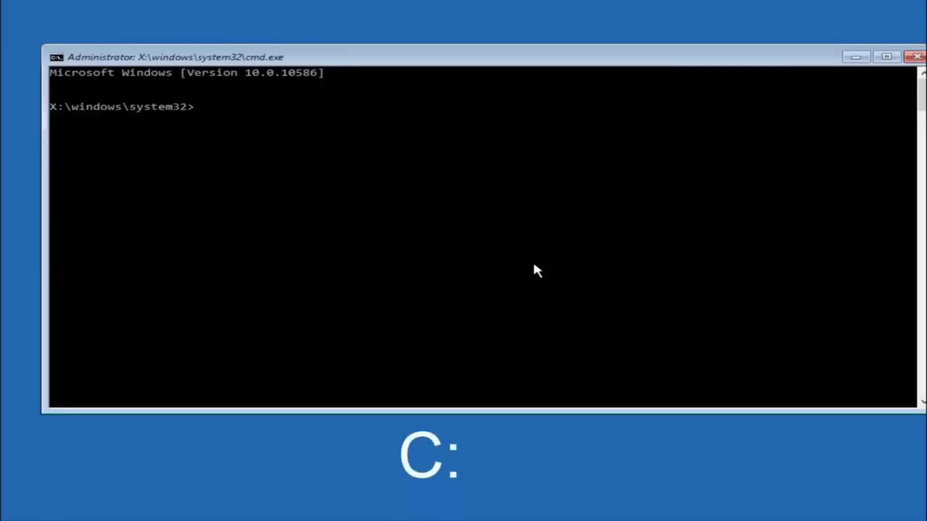
text(c:)
key(Return)
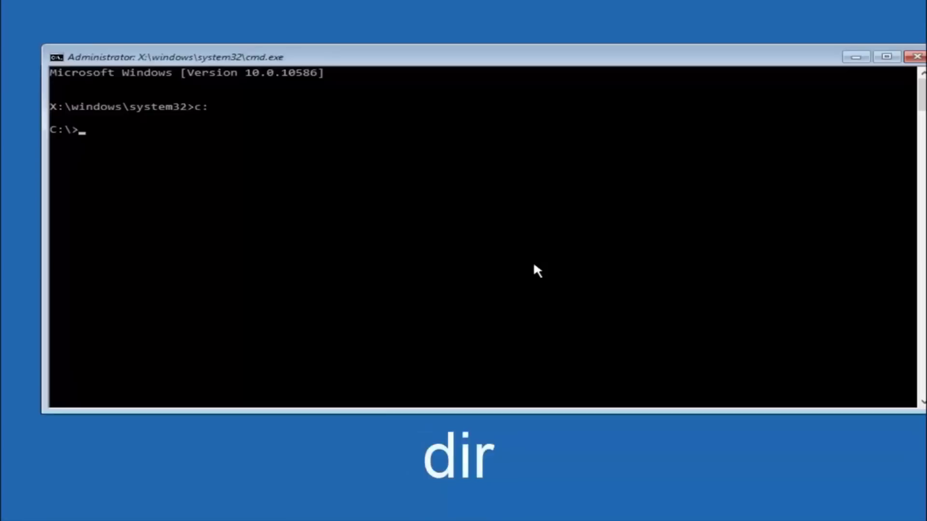
text(dir)
key(Return)
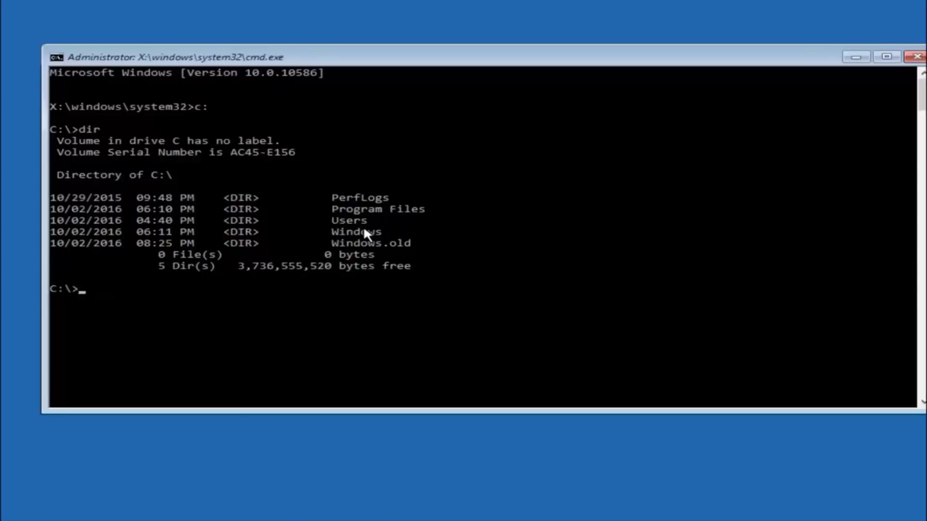
text(cd \windows\system32\config)
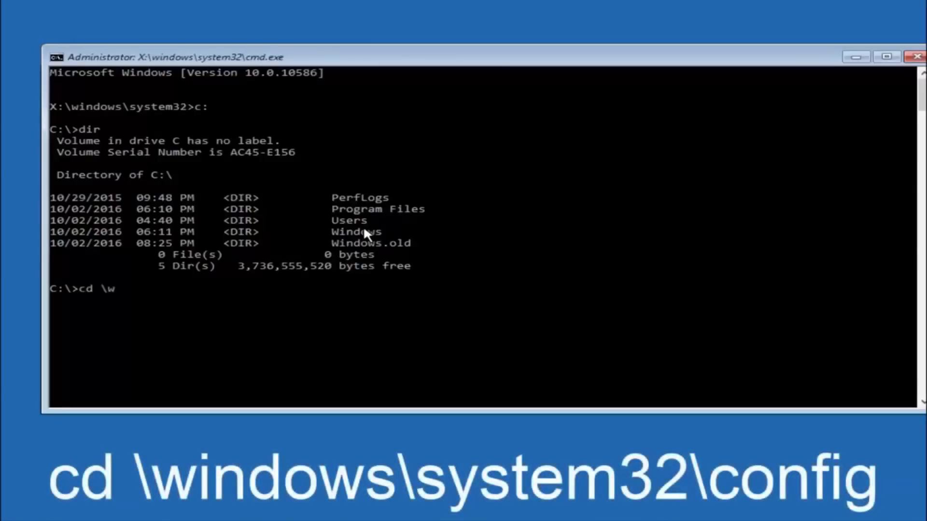
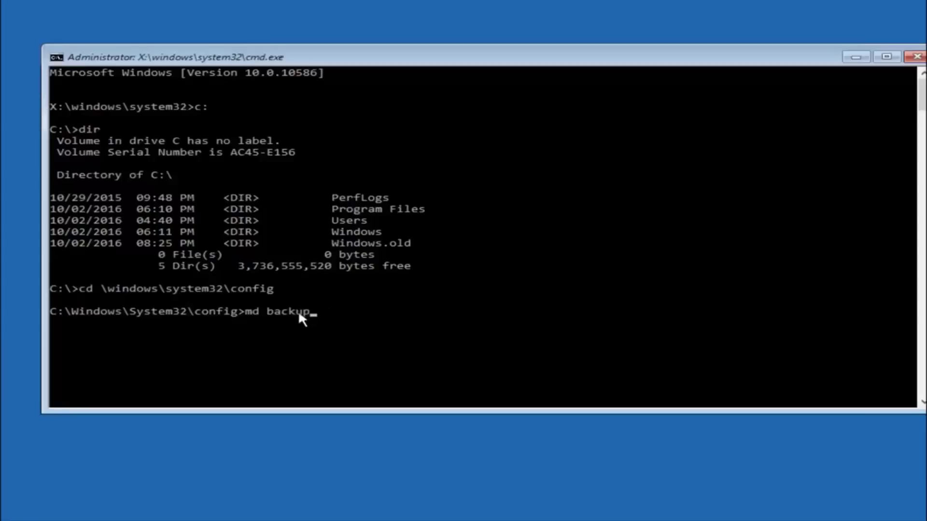
- Create a folder named backup inside C:\Windows\System32\config with md backup
key(Return)
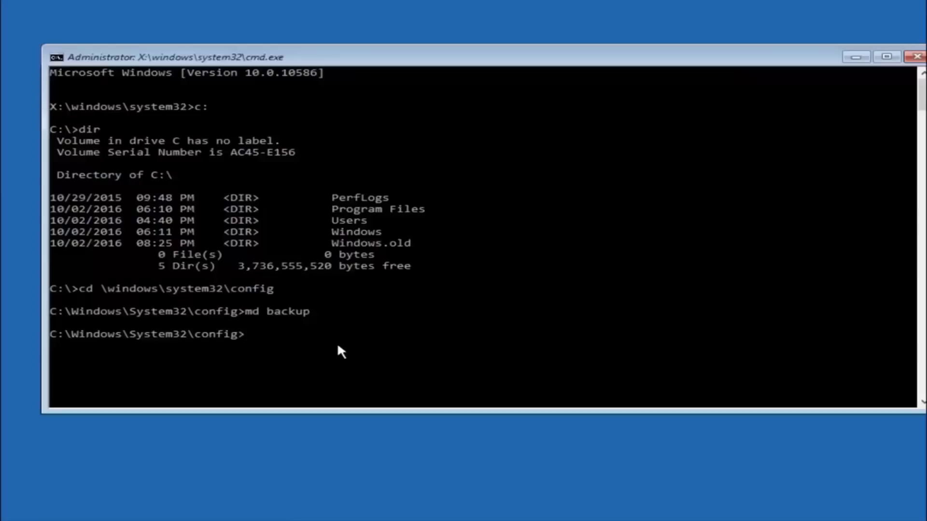
- Copy all ten config files, including SAM, SYSTEM and SOFTWARE, into the backup folder
text(copy )
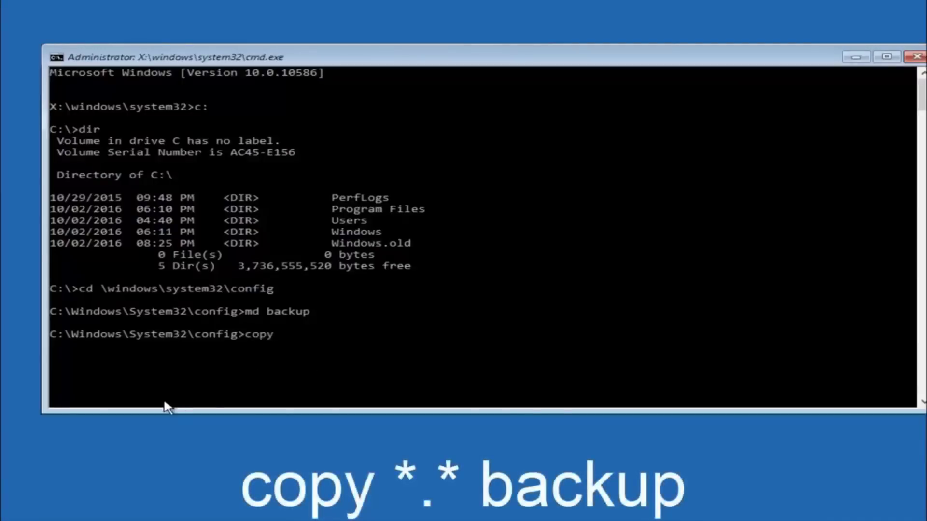
text(**.*)
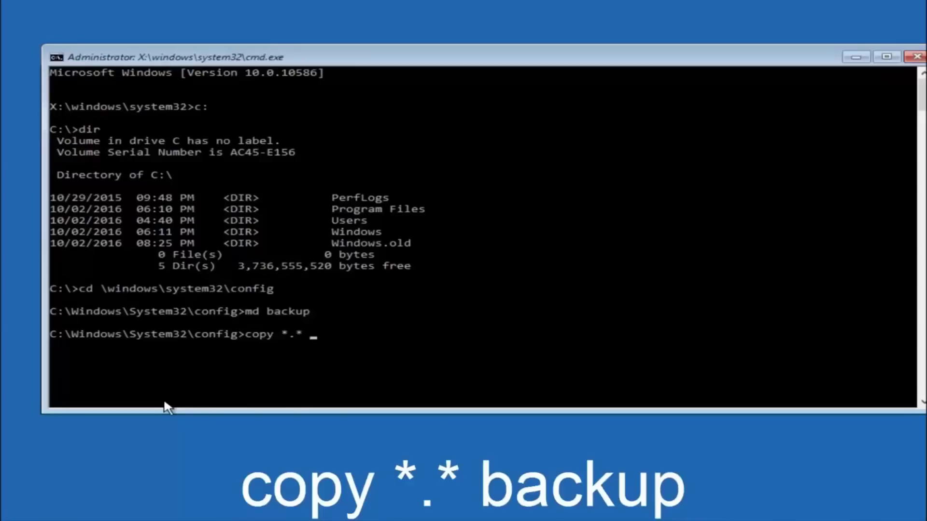
text( backup)
key(Return)
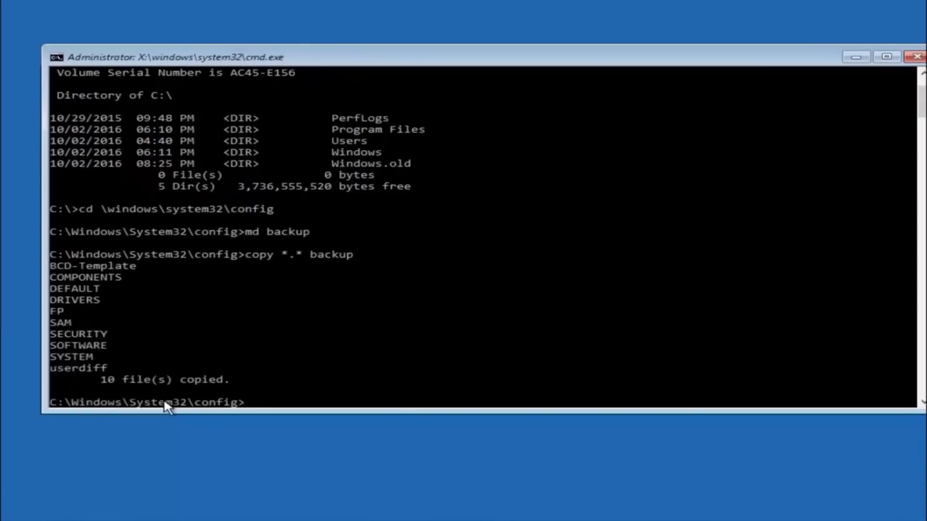
- Change into the RegBack folder and list its five 0-byte registry files
text(cd)
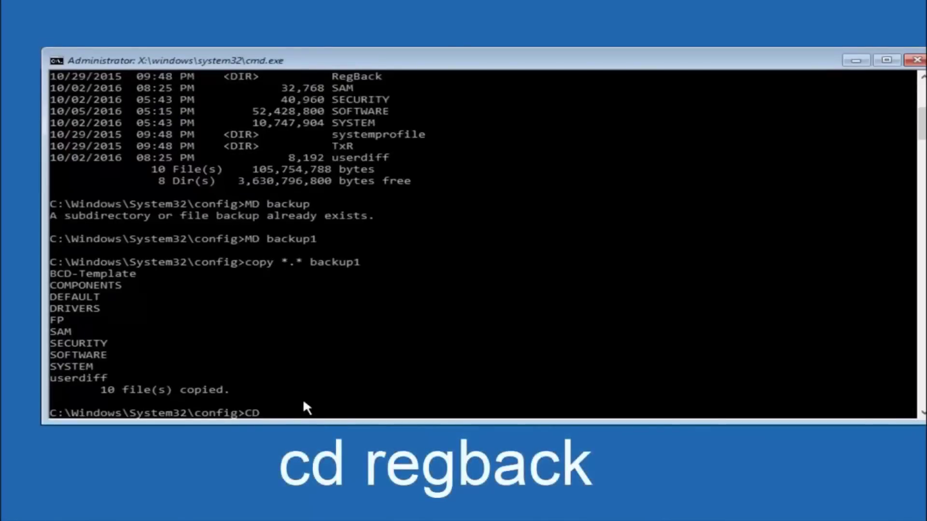
text(regba)
text(ck)
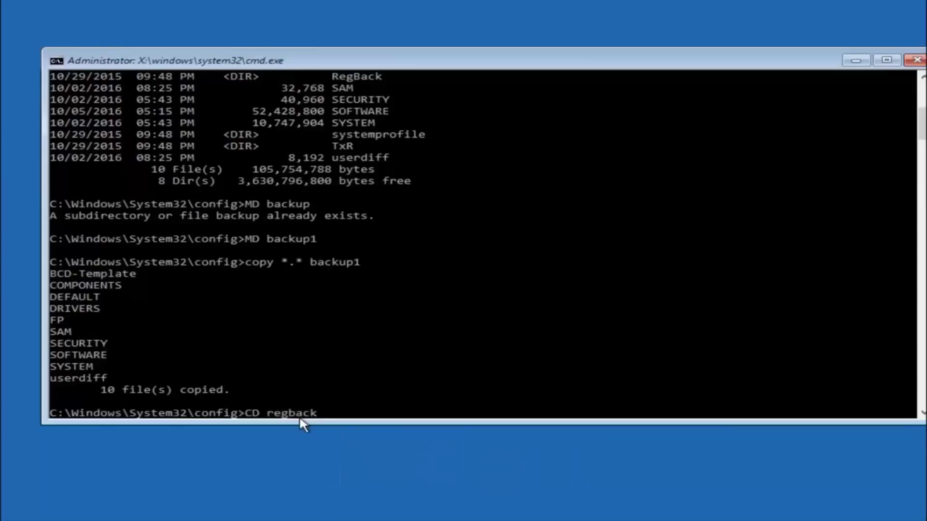
key(Return)
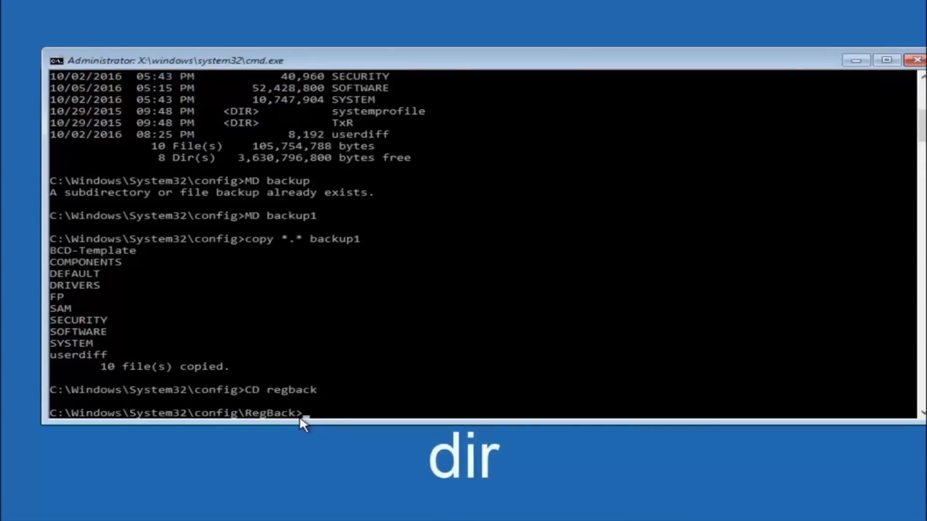
text(dir)
key(Return)
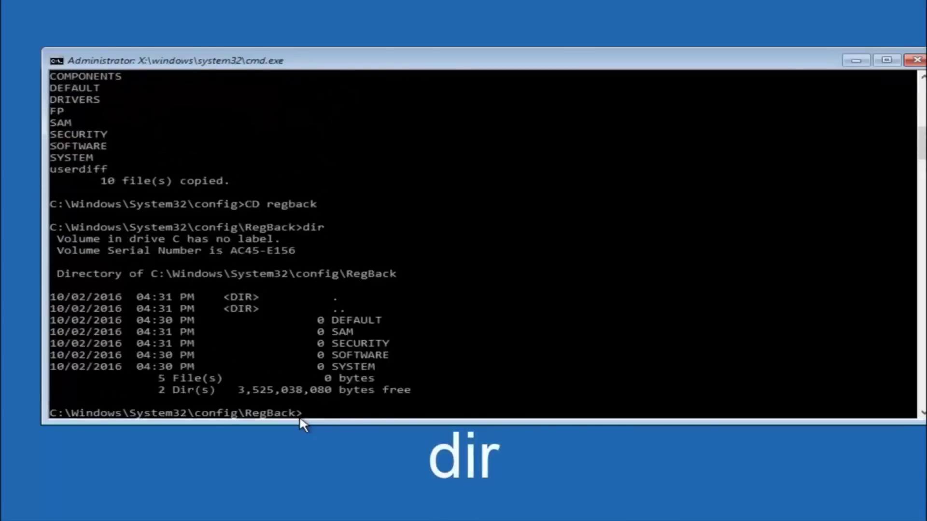
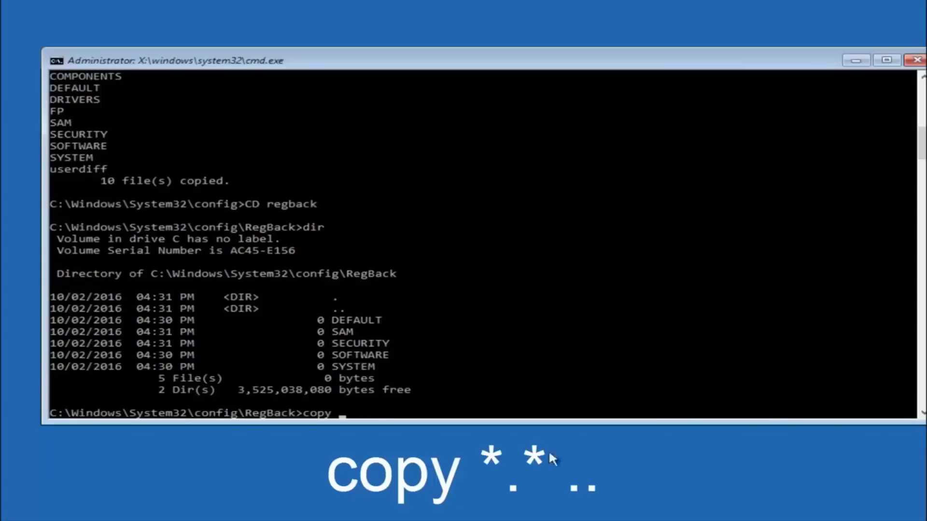
- Focus the Command Prompt window to resume the 'copy *.* ..' command at the RegBack prompt
click(345, 418)
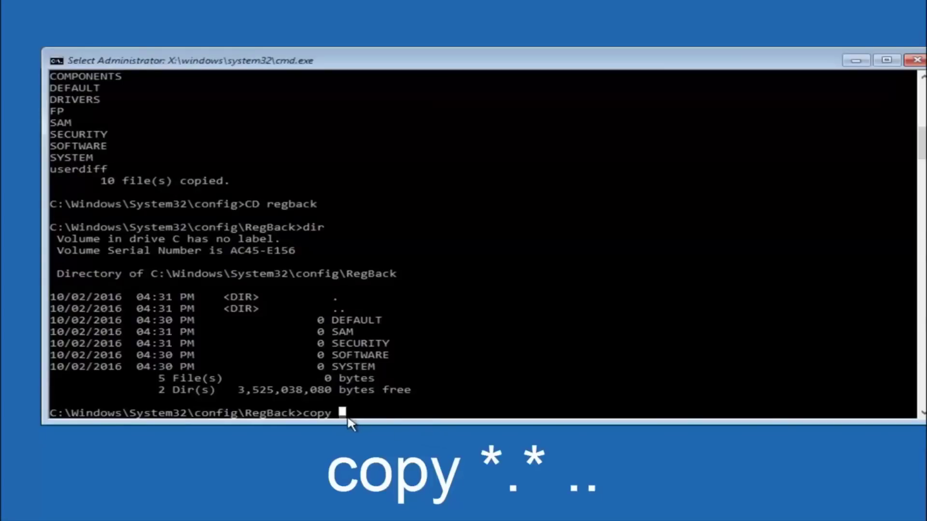
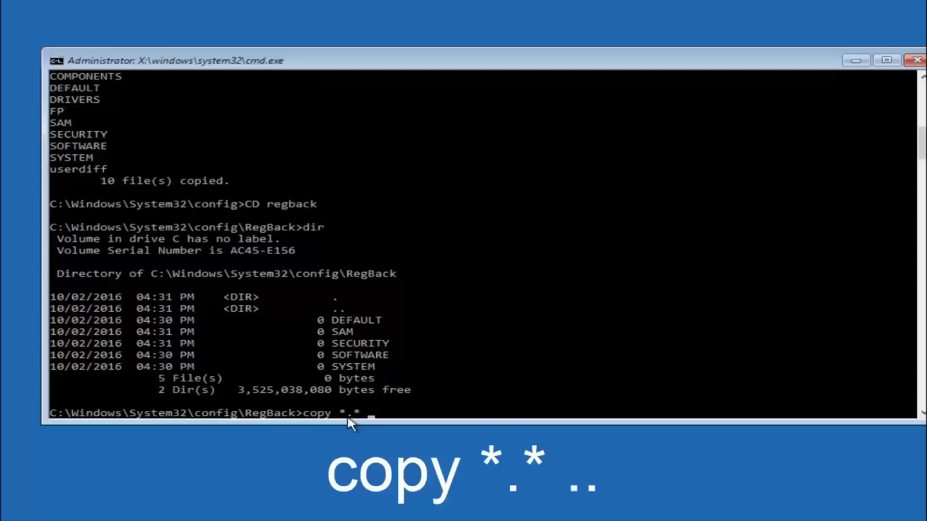
- Finish the command 'copy *.* ..' to copy all RegBack hive files into the parent config folder
text(..)
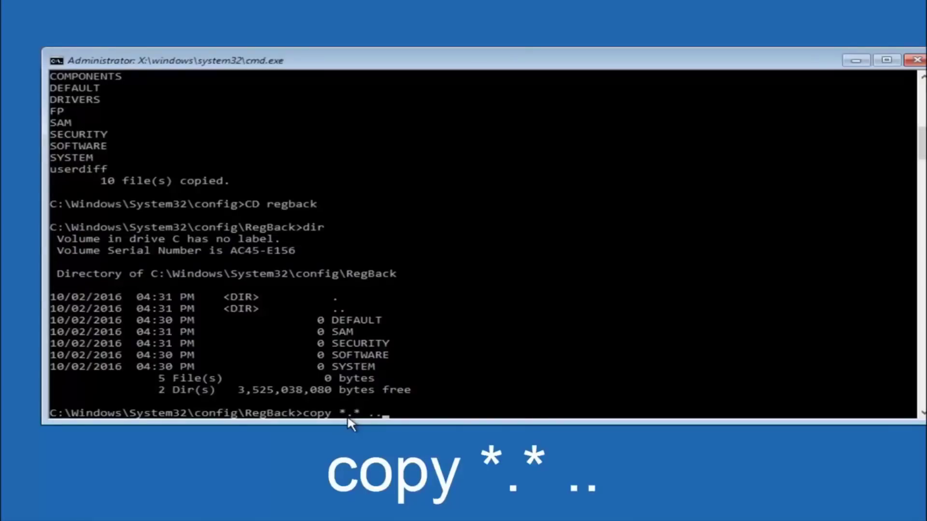
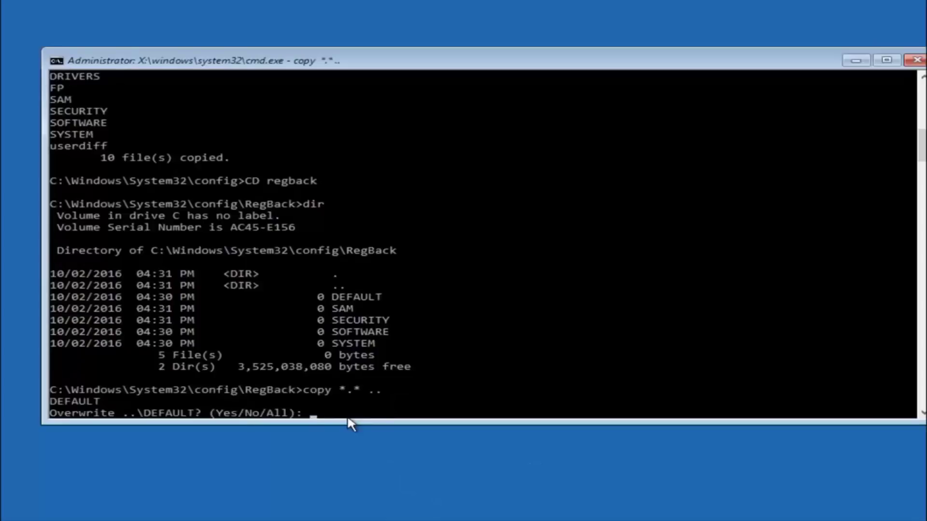
- Overwrite all five config hives with the RegBack copies, then close Command Prompt
text(A)
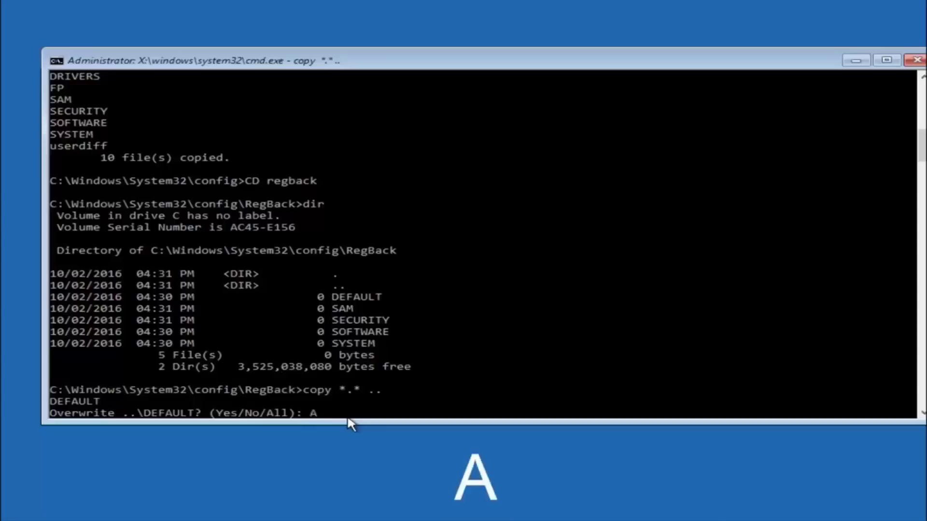
key(Return)
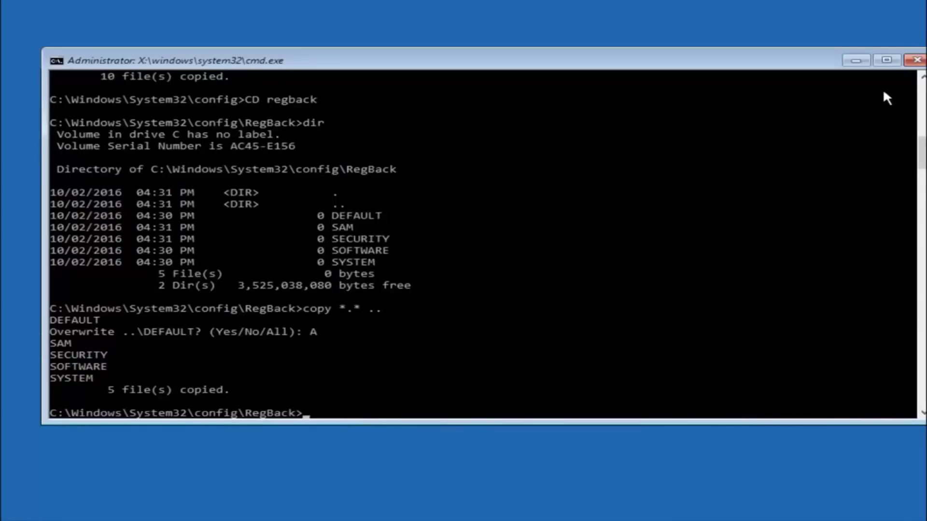
click(918, 61)
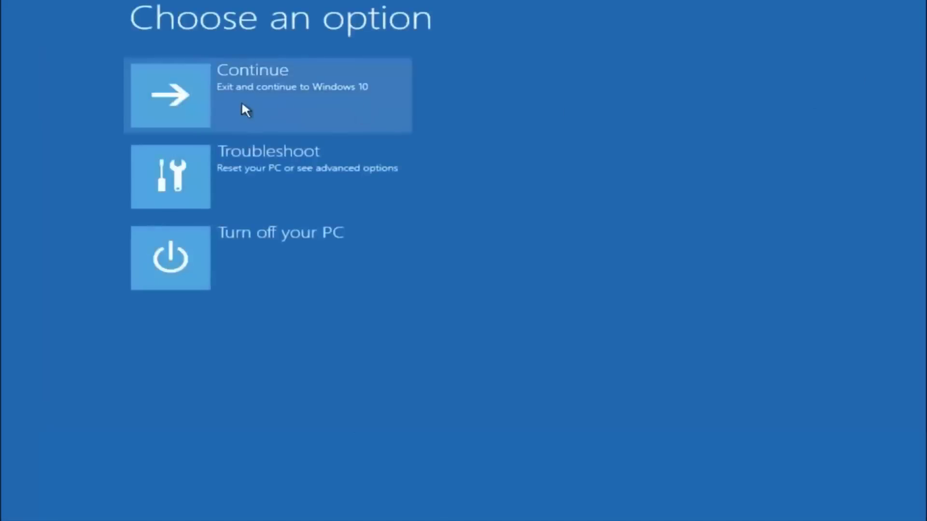